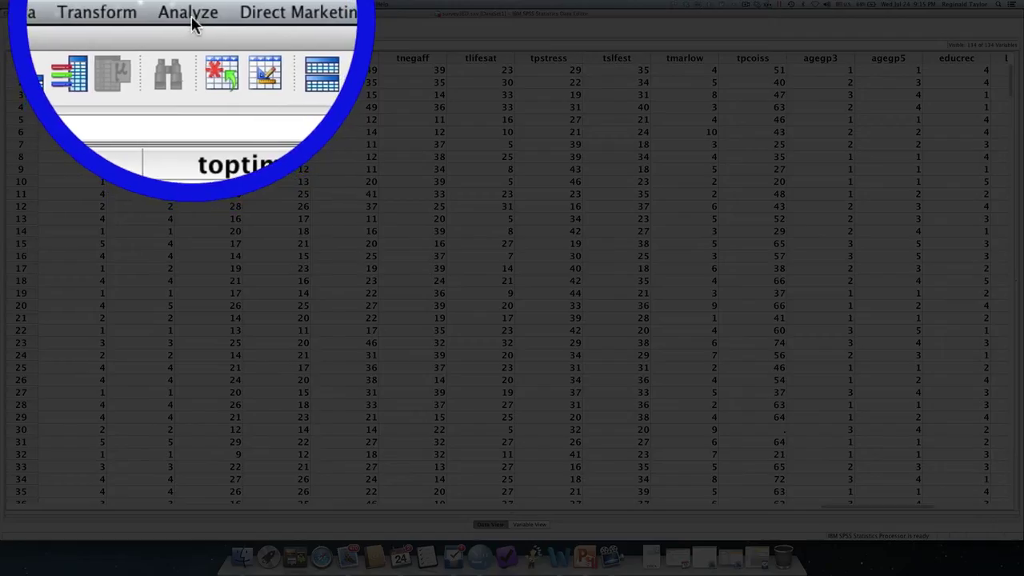
# Start an Independent-Samples T Test from the Analyze > Compare Means menu
pyautogui.click(191, 5)
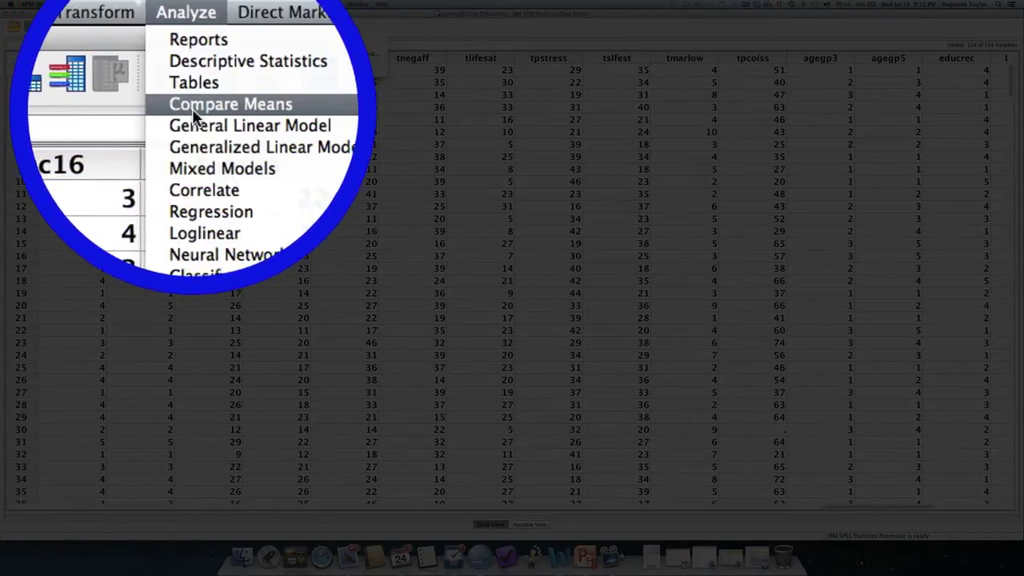
pyautogui.moveTo(240, 104)
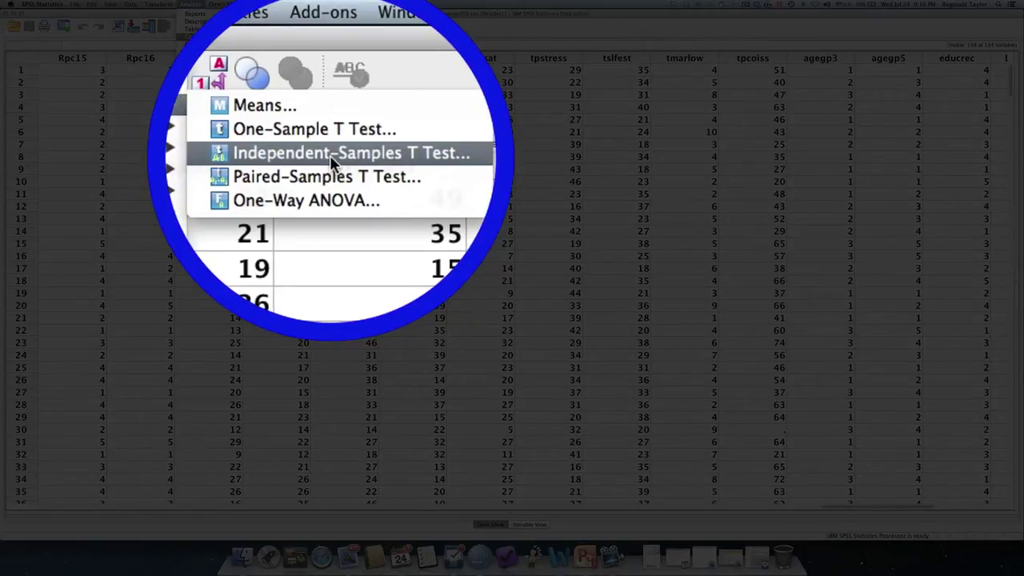
pyautogui.click(330, 157)
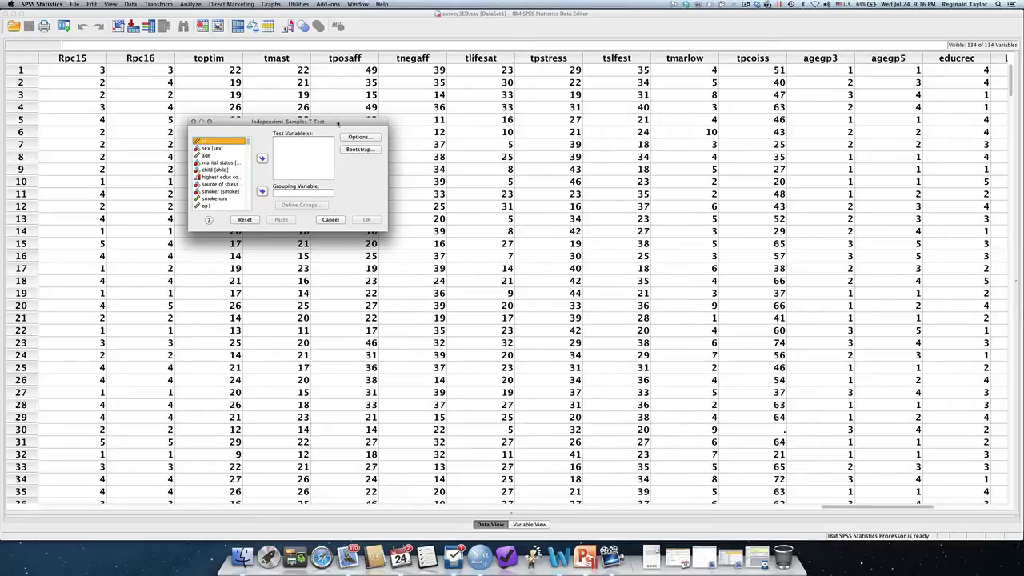
# Reposition and enlarge the T Test dialog, then place sex in Grouping Variable
pyautogui.moveTo(338, 123); pyautogui.dragTo(515, 129)
pyautogui.moveTo(563, 235); pyautogui.dragTo(661, 299)
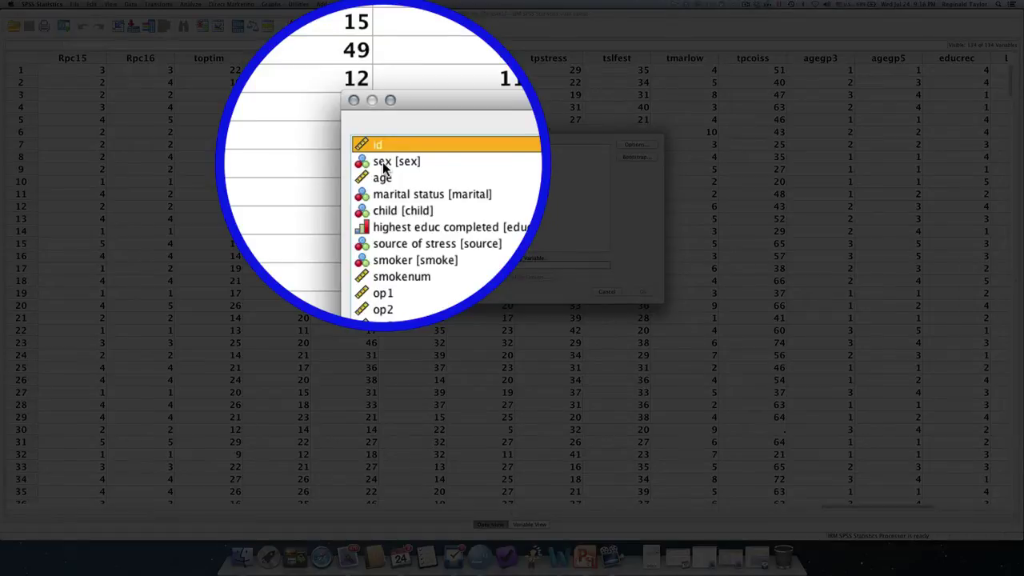
pyautogui.click(380, 155)
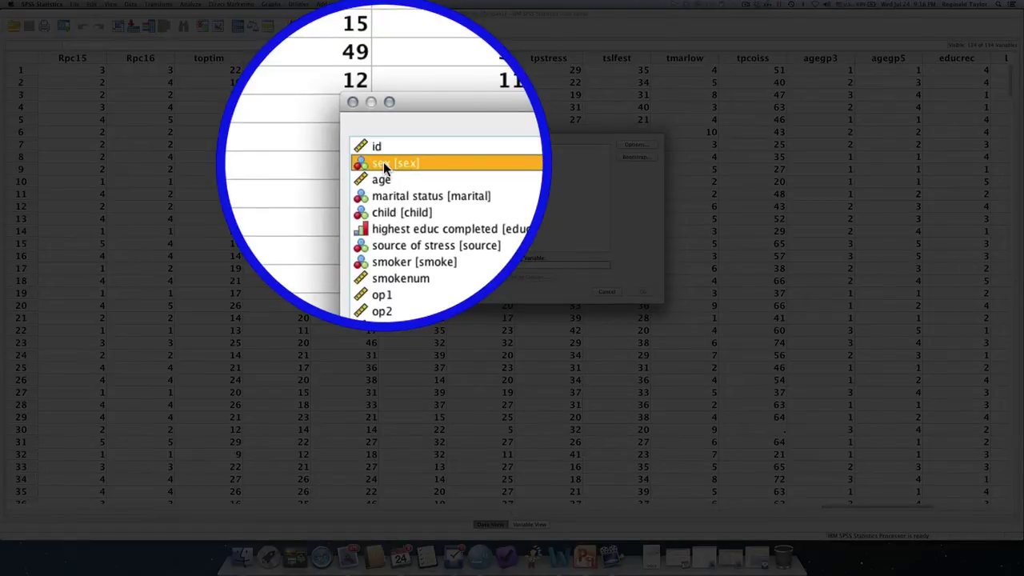
pyautogui.click(487, 263)
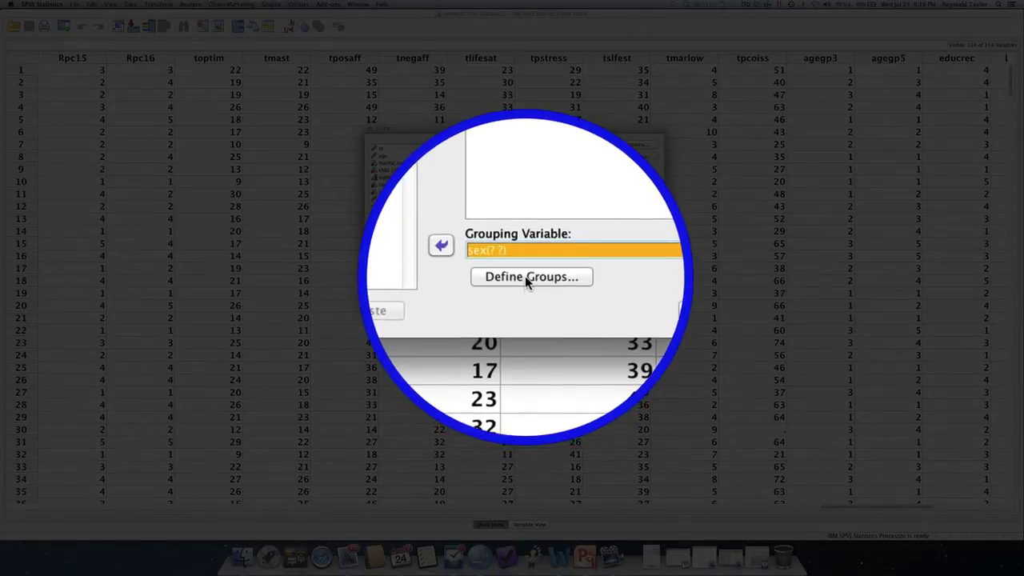
pyautogui.click(525, 280)
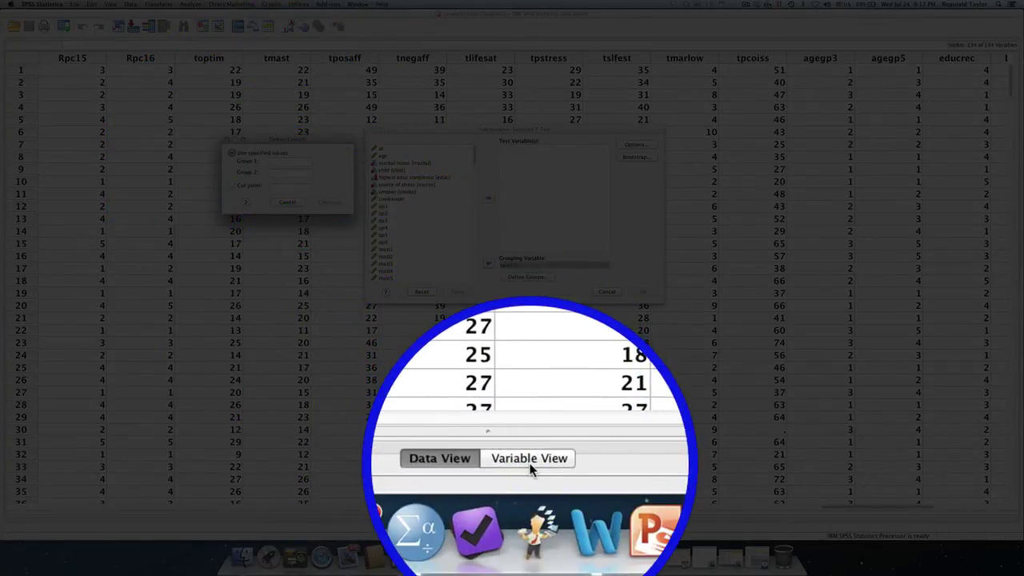
pyautogui.click(286, 202)
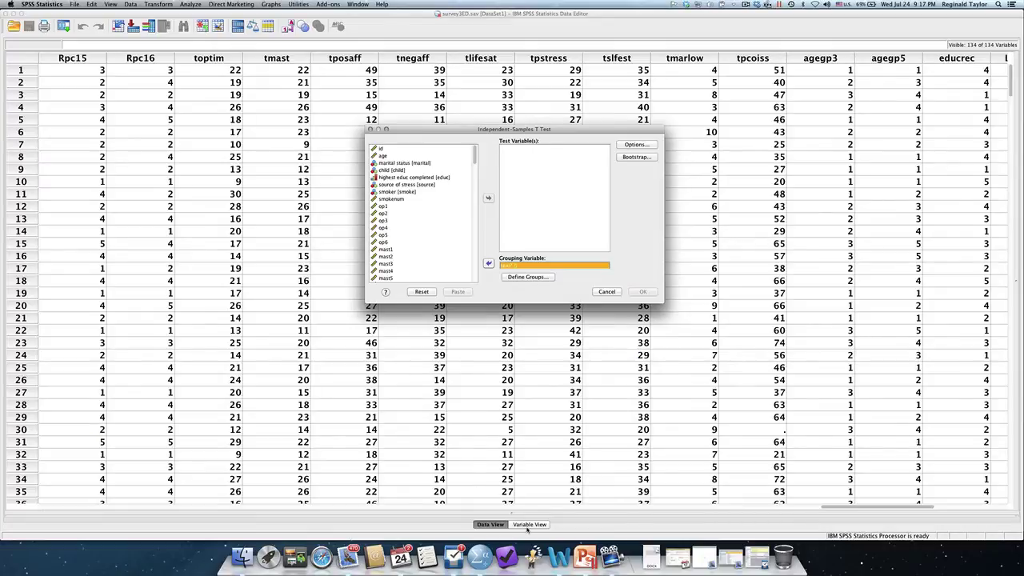
# Inspect the sex variable in Data View, then return to Variable View with sex near the top
pyautogui.click(528, 524)
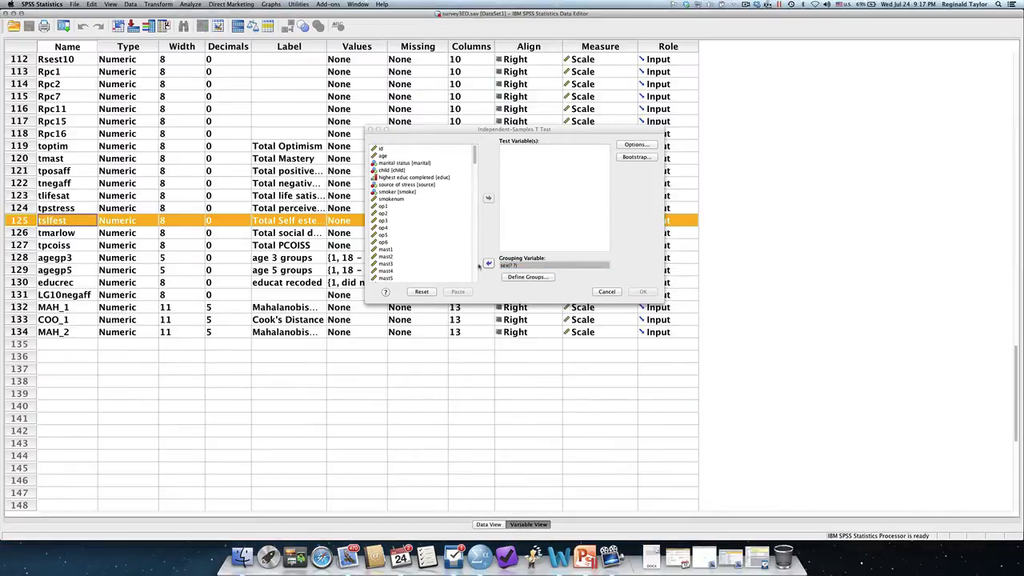
pyautogui.moveTo(446, 132); pyautogui.dragTo(723, 153)
pyautogui.scroll(2, 136, 224)
pyautogui.scroll(20, 135, 223)
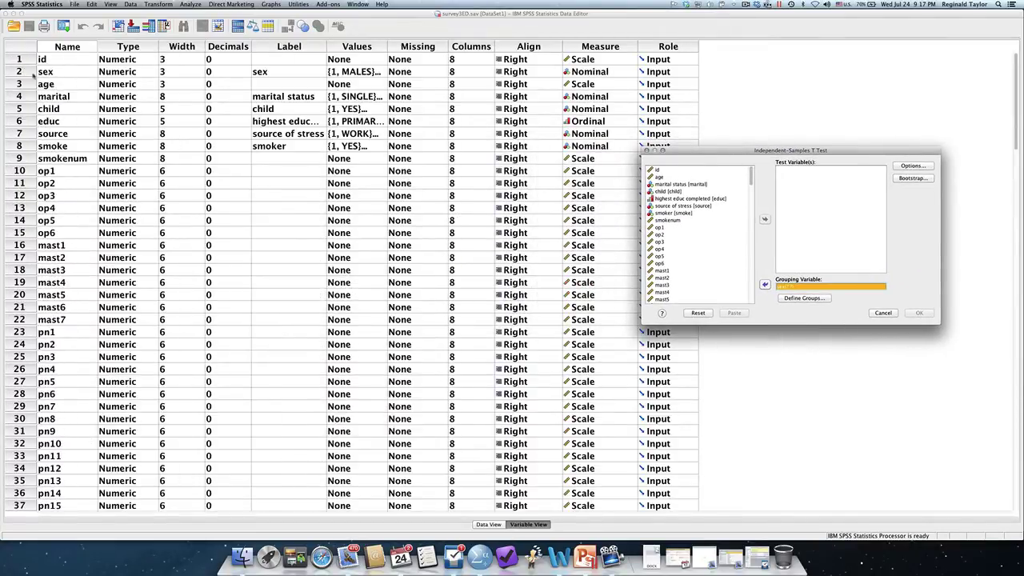
pyautogui.doubleClick(21, 71)
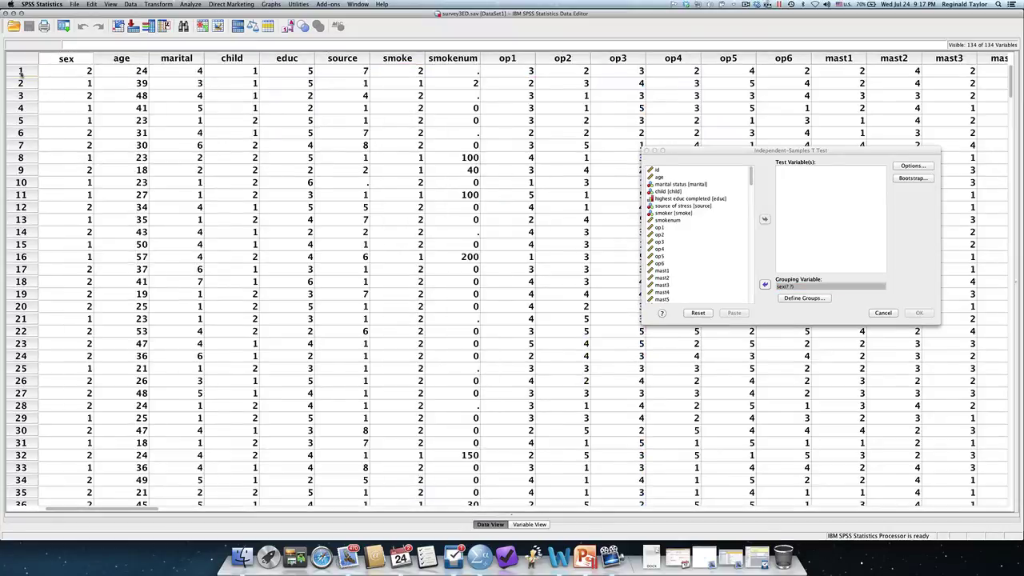
pyautogui.hscroll(10, 21, 72)
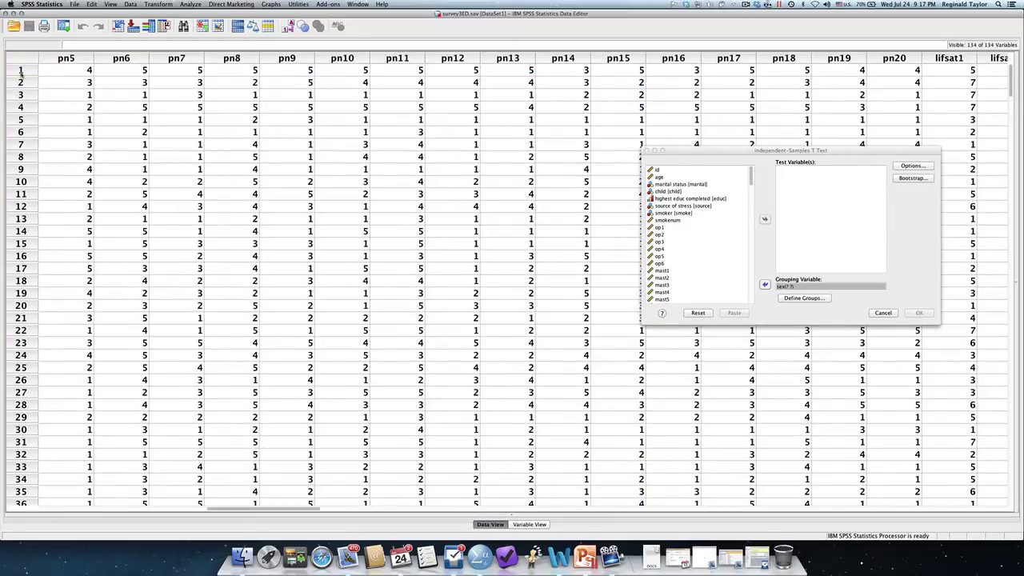
pyautogui.hscroll(-10, 21, 72)
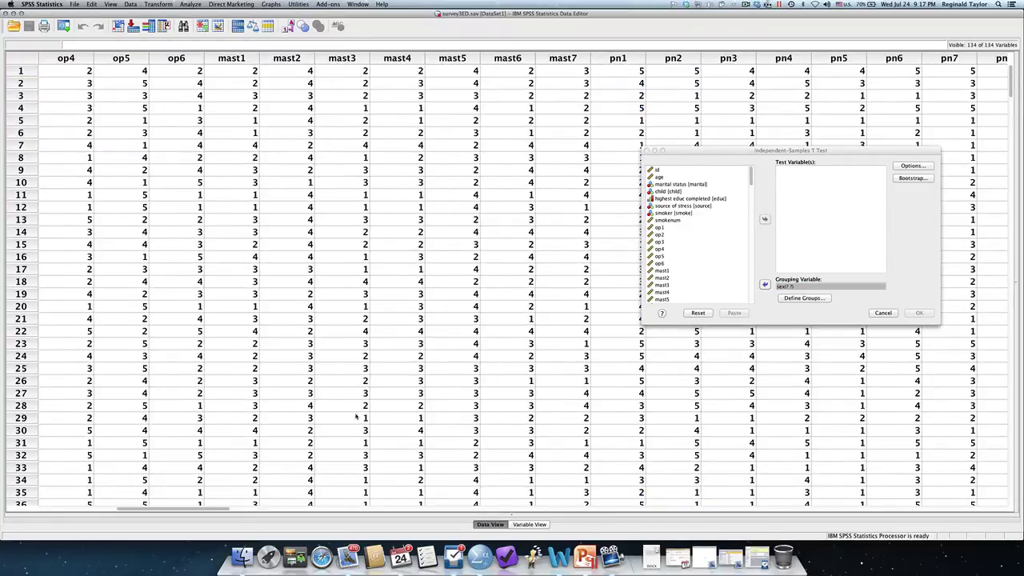
pyautogui.click(529, 524)
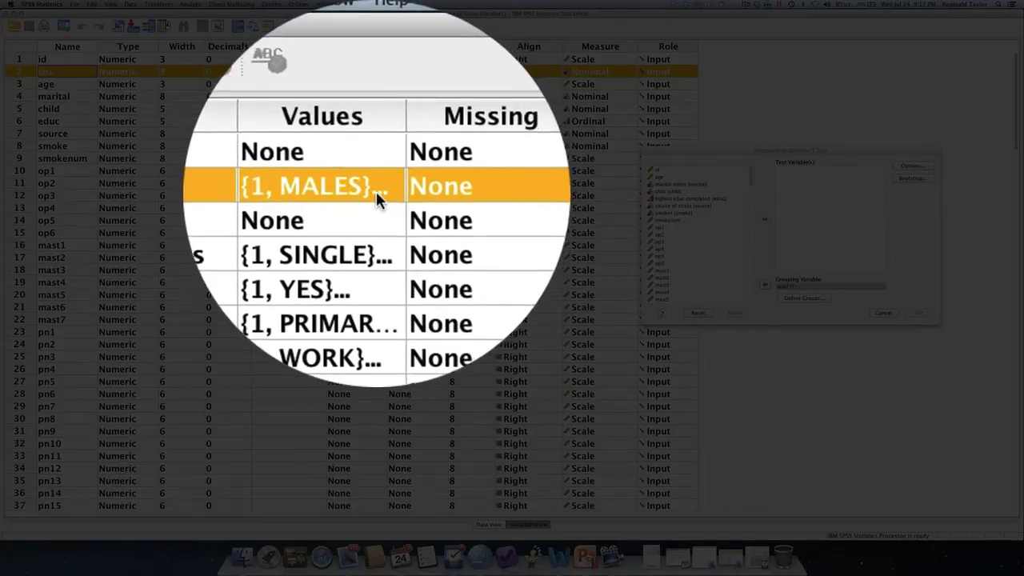
# Open the Value Labels for sex and point out 1 = MALES and 2 = FEMALES
pyautogui.click(381, 191)
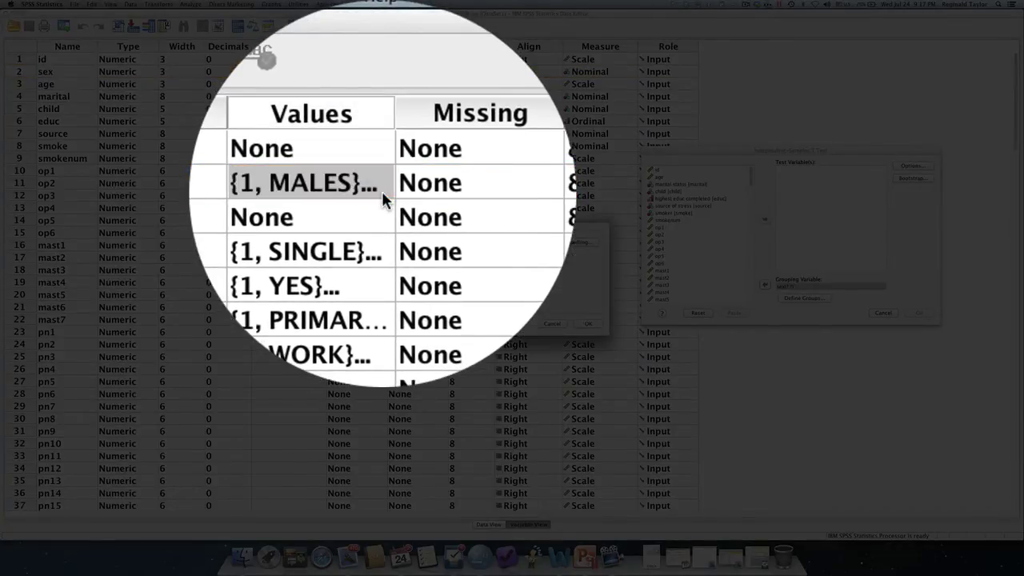
pyautogui.click(382, 191)
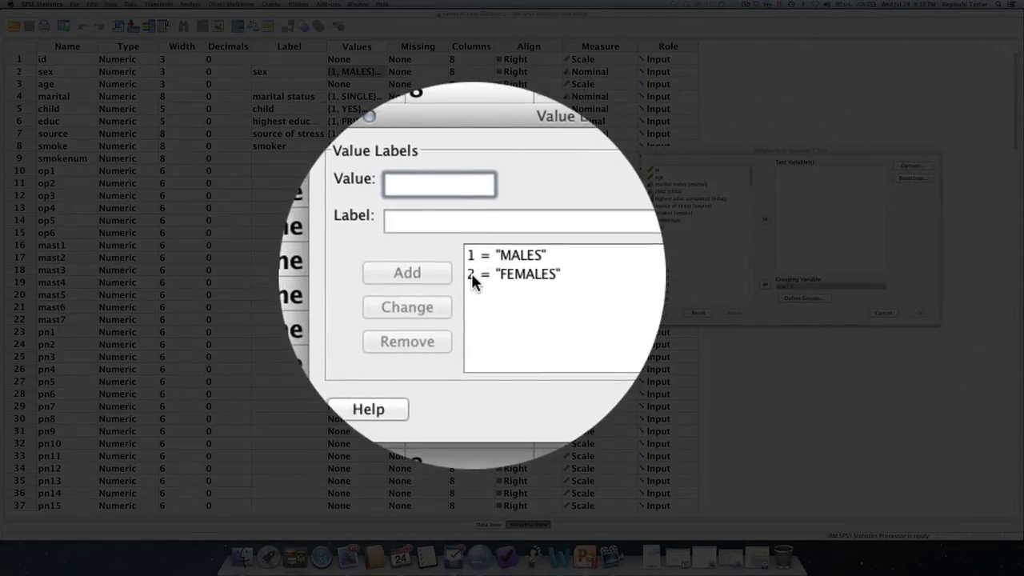
pyautogui.click(471, 272)
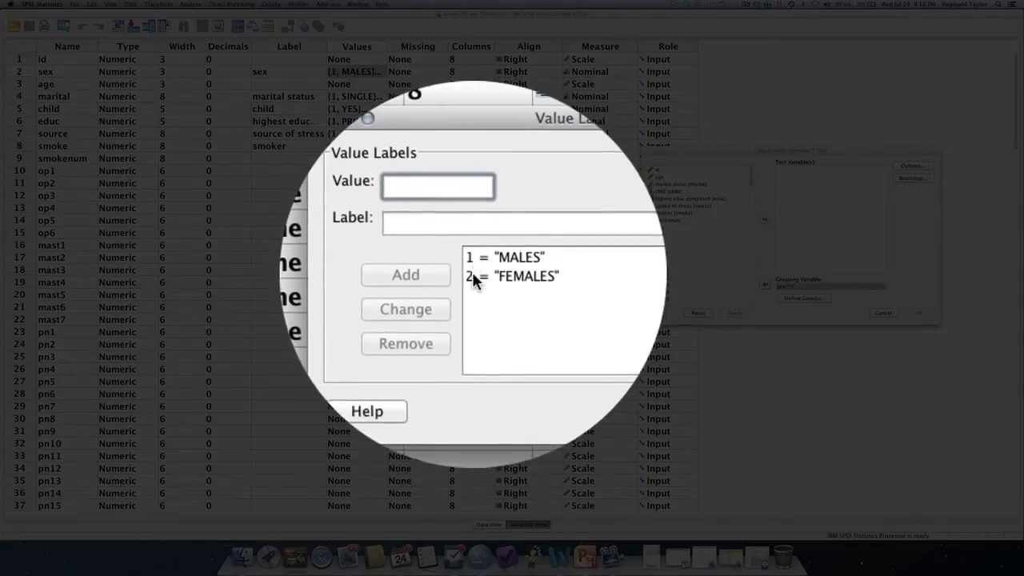
pyautogui.click(471, 271)
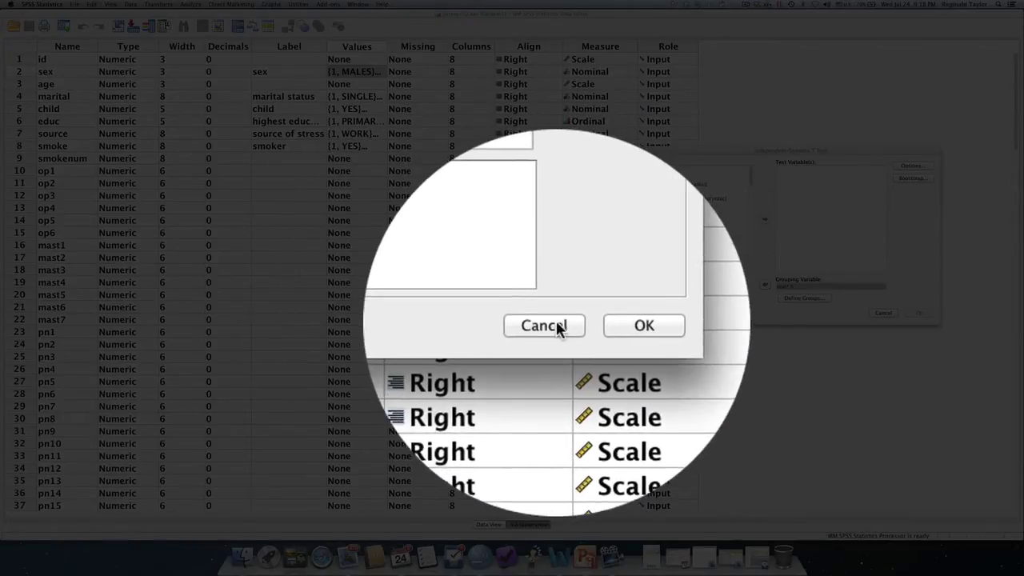
# Close the value labels and define the sex groups as Group 1 = 1, Group 2 = 2
pyautogui.click(558, 324)
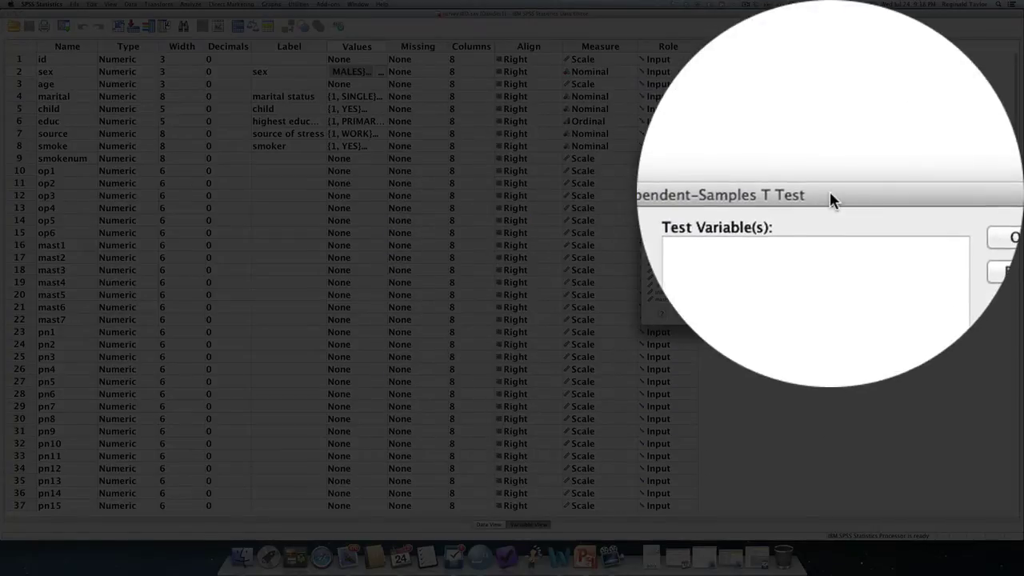
pyautogui.moveTo(830, 191); pyautogui.dragTo(527, 191)
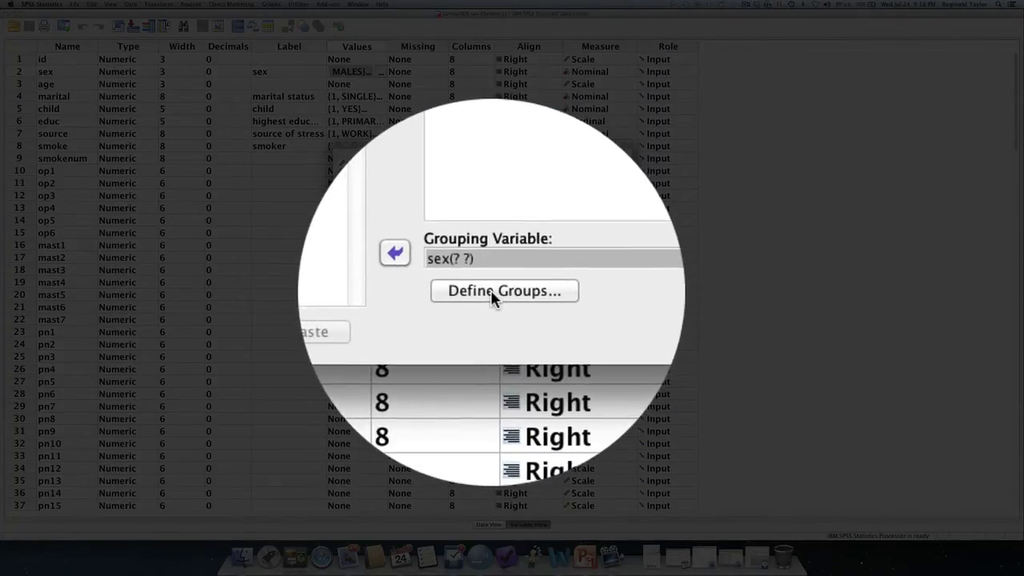
pyautogui.click(491, 289)
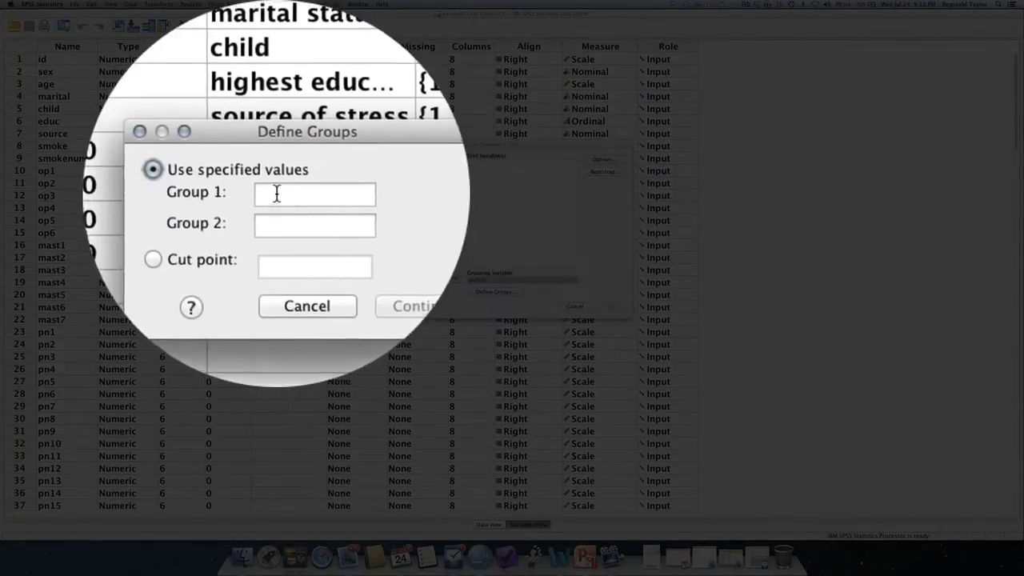
pyautogui.write('1')
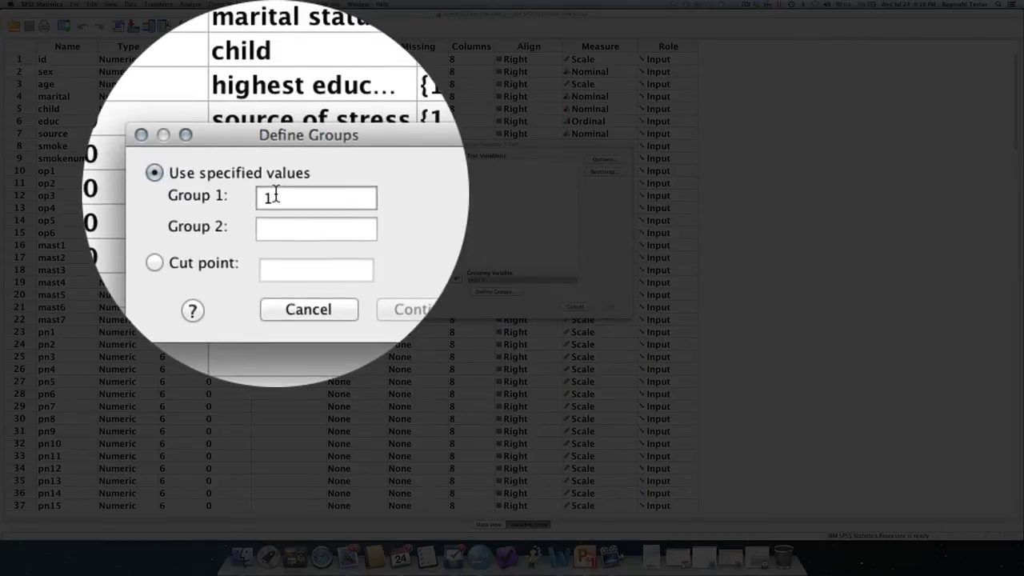
pyautogui.click(273, 202)
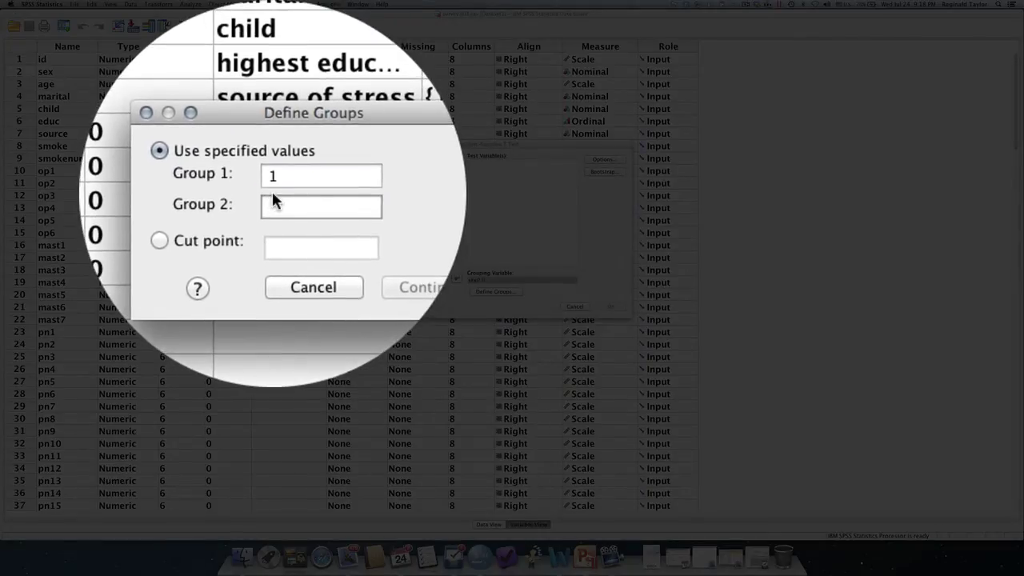
pyautogui.write('2')
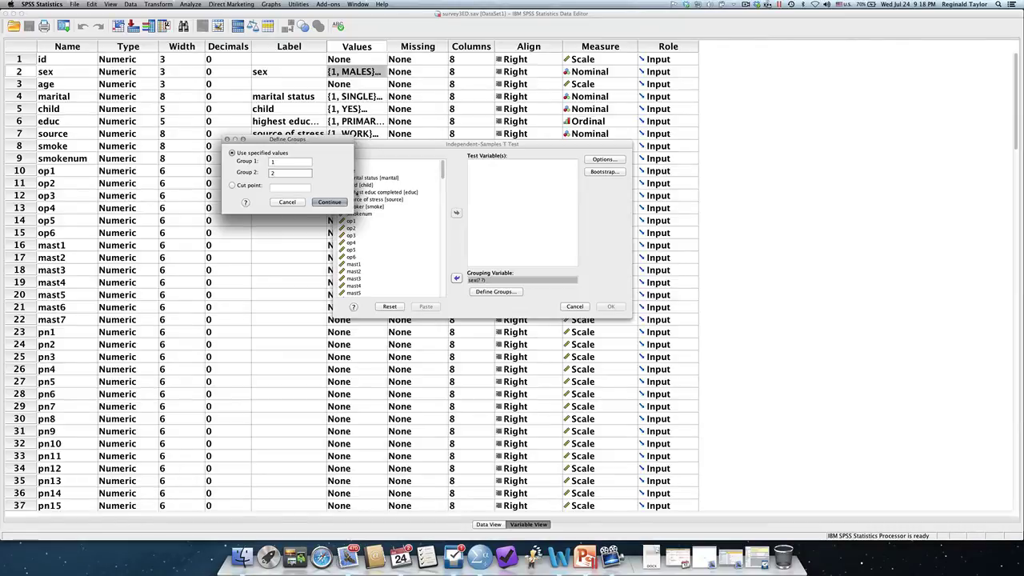
pyautogui.click(328, 204)
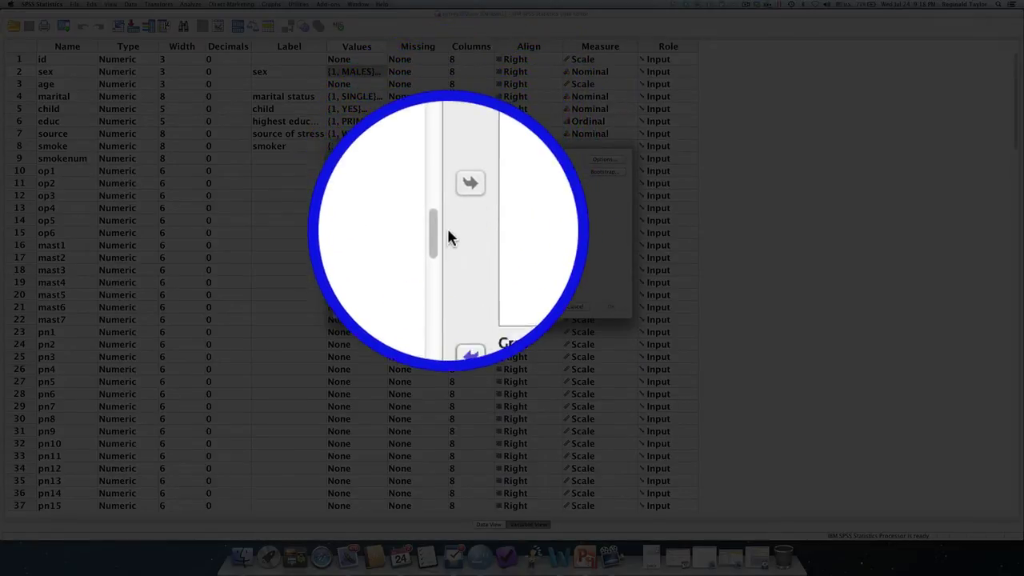
# Move Total Self esteem [tslfest] into the Test Variable(s) list
pyautogui.moveTo(447, 227); pyautogui.dragTo(436, 277)
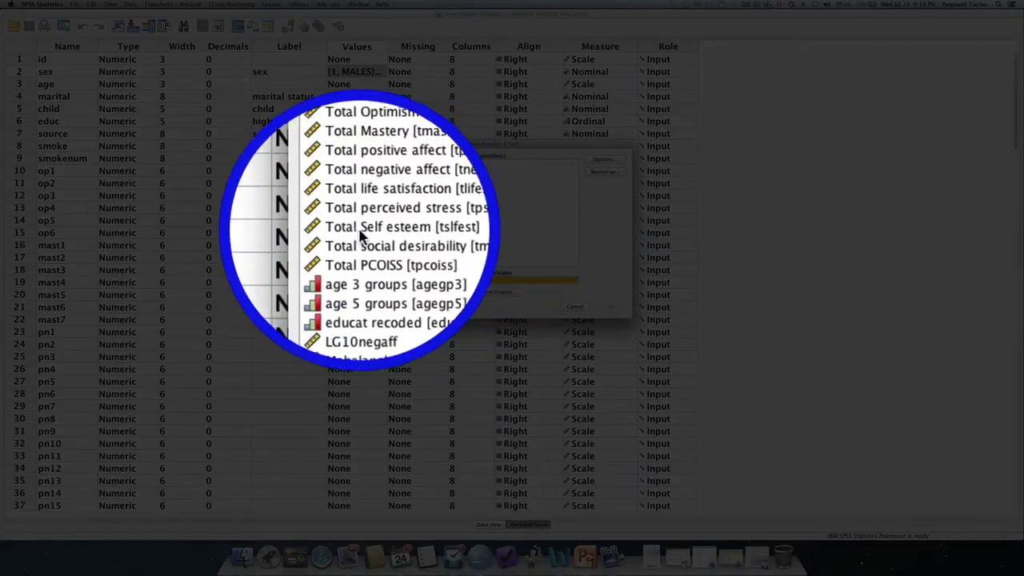
pyautogui.click(359, 231)
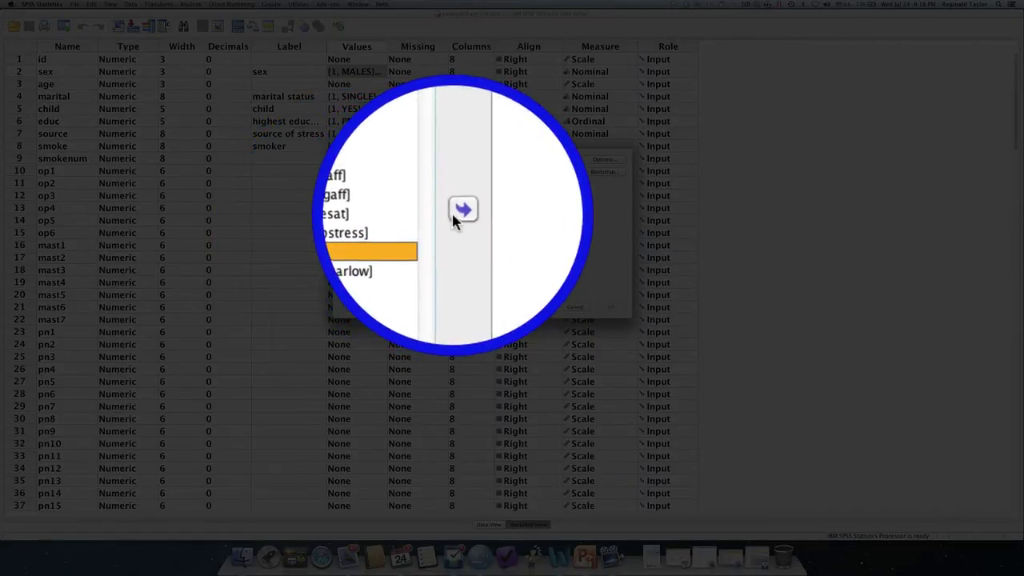
pyautogui.click(462, 211)
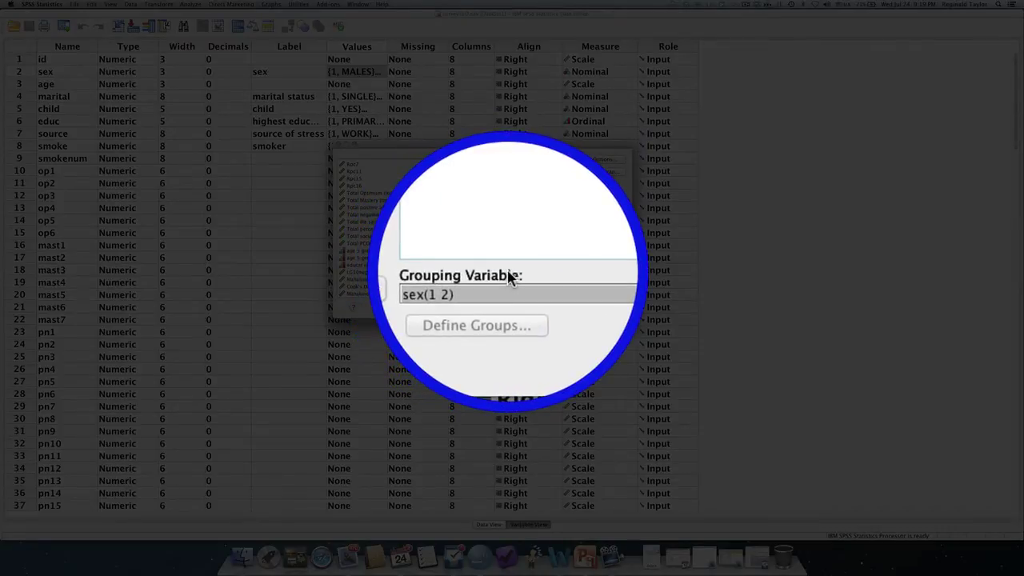
# Keep the 95% confidence interval in Options and run the t test
pyautogui.click(600, 160)
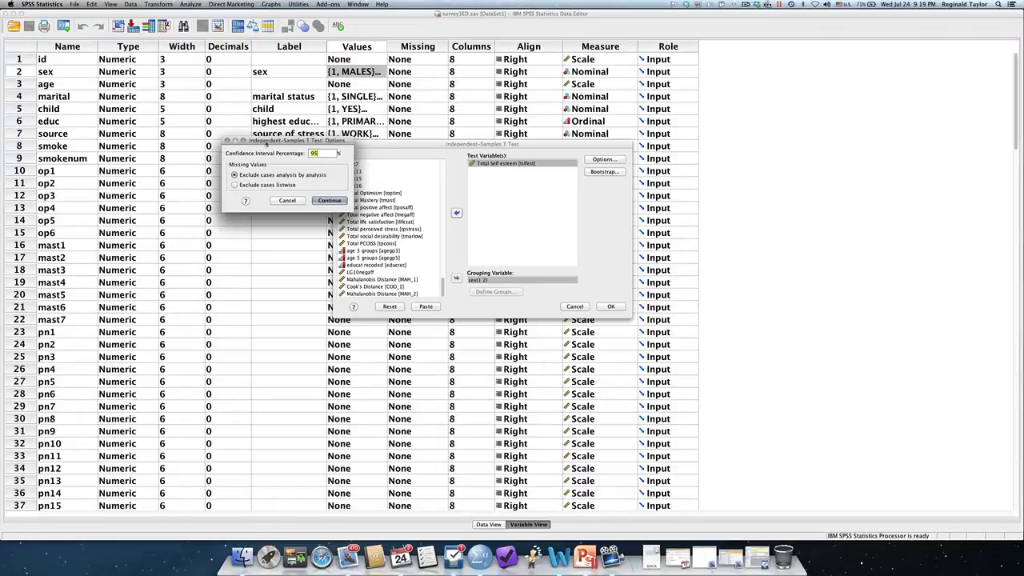
pyautogui.moveTo(262, 142); pyautogui.dragTo(296, 140)
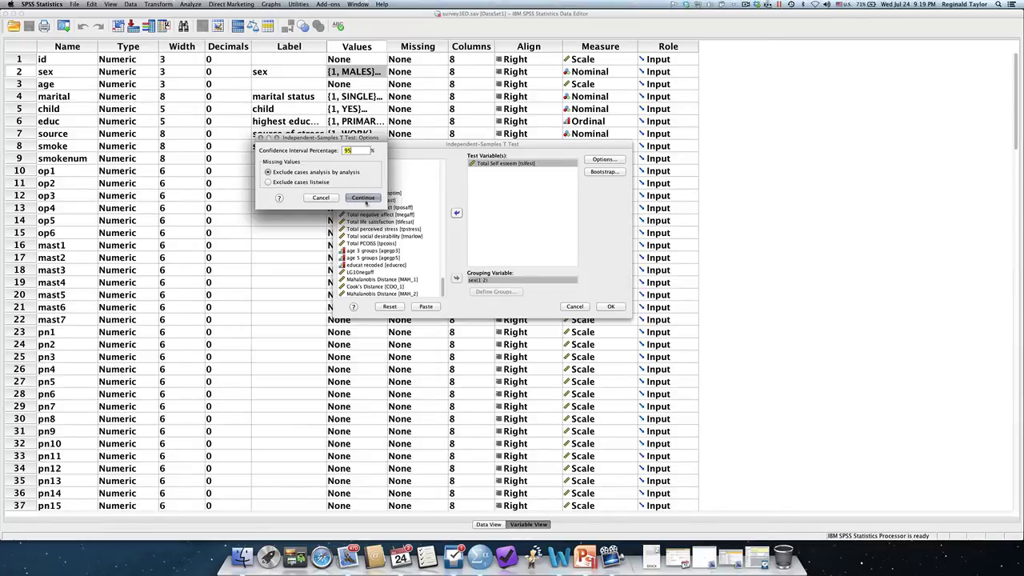
pyautogui.click(358, 199)
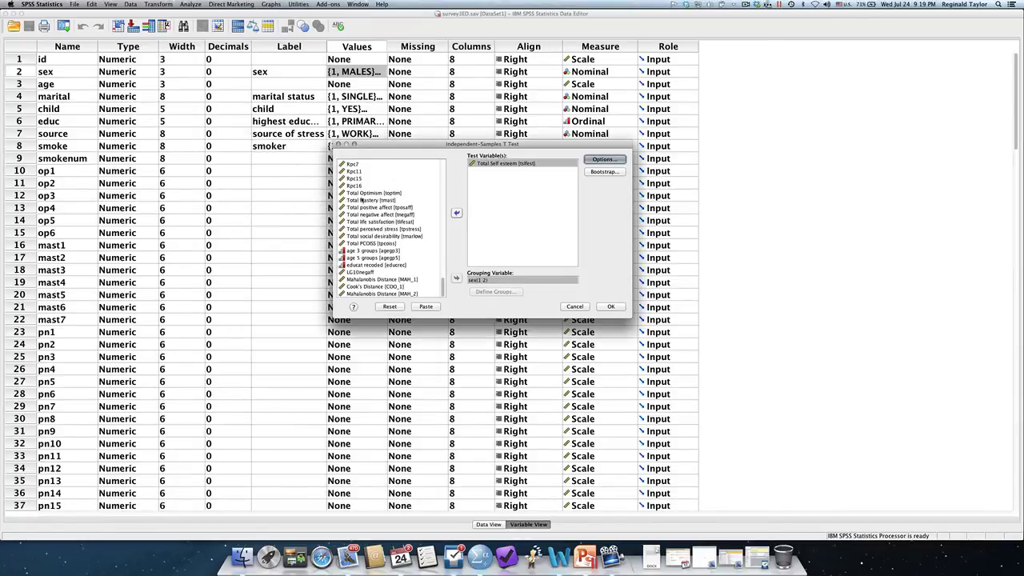
pyautogui.click(610, 307)
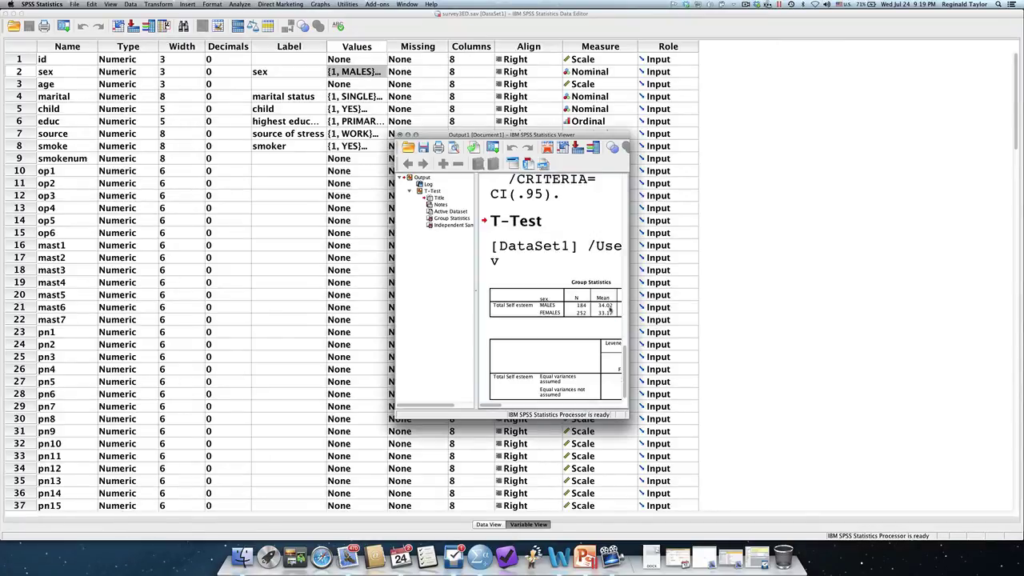
# Move and resize the Output Viewer to fully show the Group Statistics and Independent Samples Test tables
pyautogui.moveTo(628, 417); pyautogui.dragTo(934, 425)
pyautogui.moveTo(608, 134); pyautogui.dragTo(458, 80)
pyautogui.moveTo(782, 370); pyautogui.dragTo(834, 416)
pyautogui.click(674, 313)
pyautogui.click(506, 293)
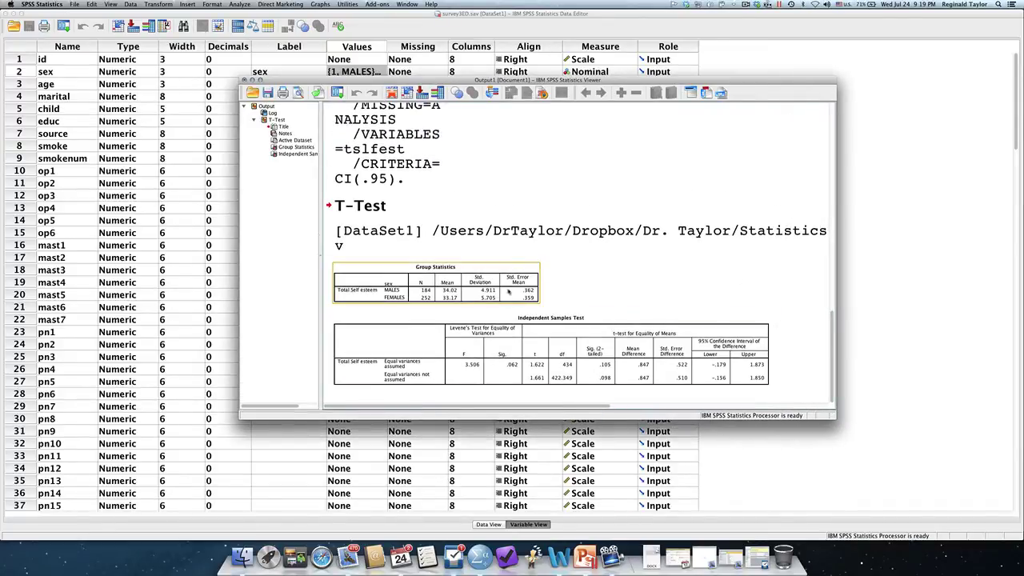
pyautogui.click(562, 289)
pyautogui.click(424, 278)
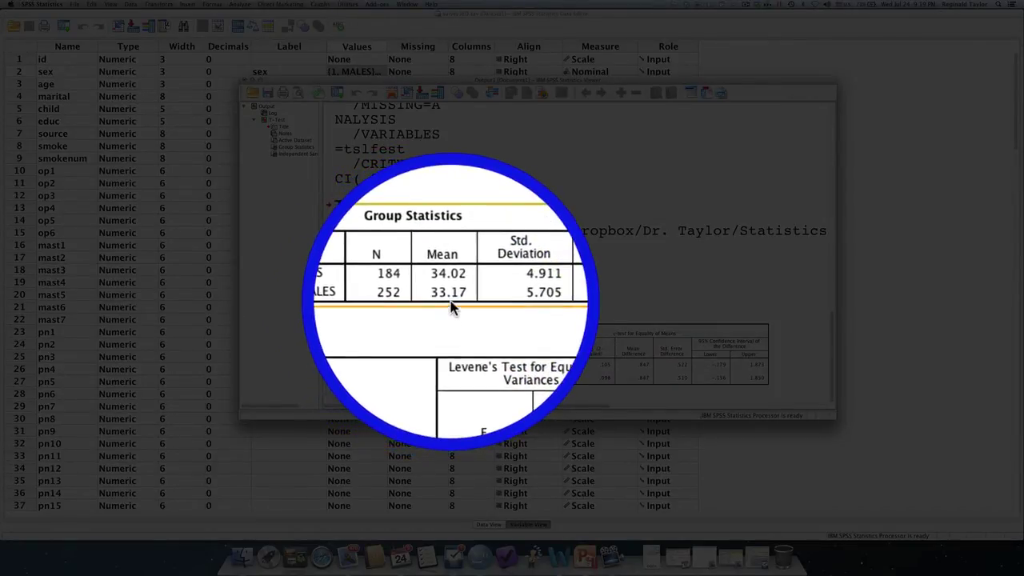
pyautogui.click(449, 304)
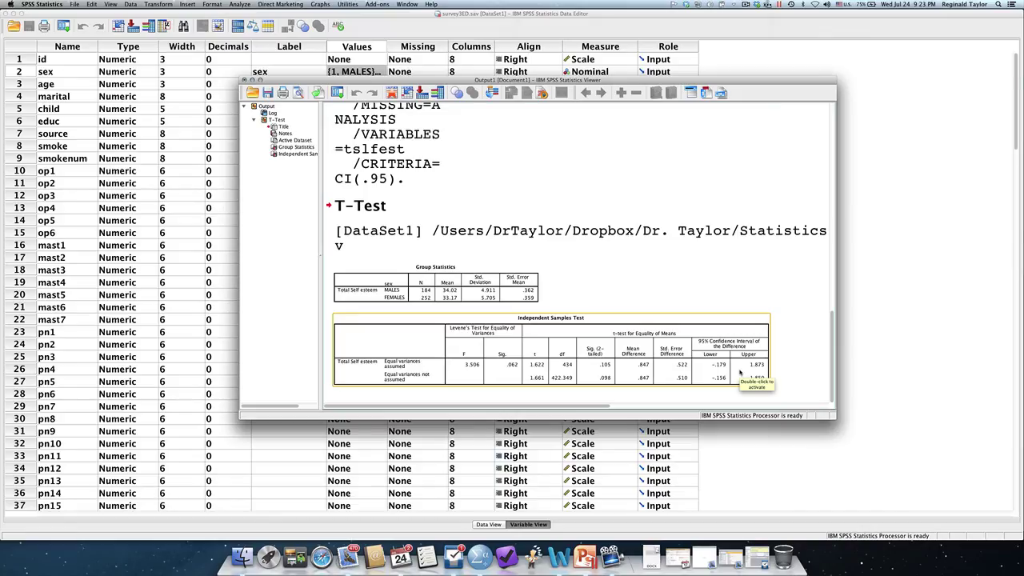
pyautogui.click(735, 391)
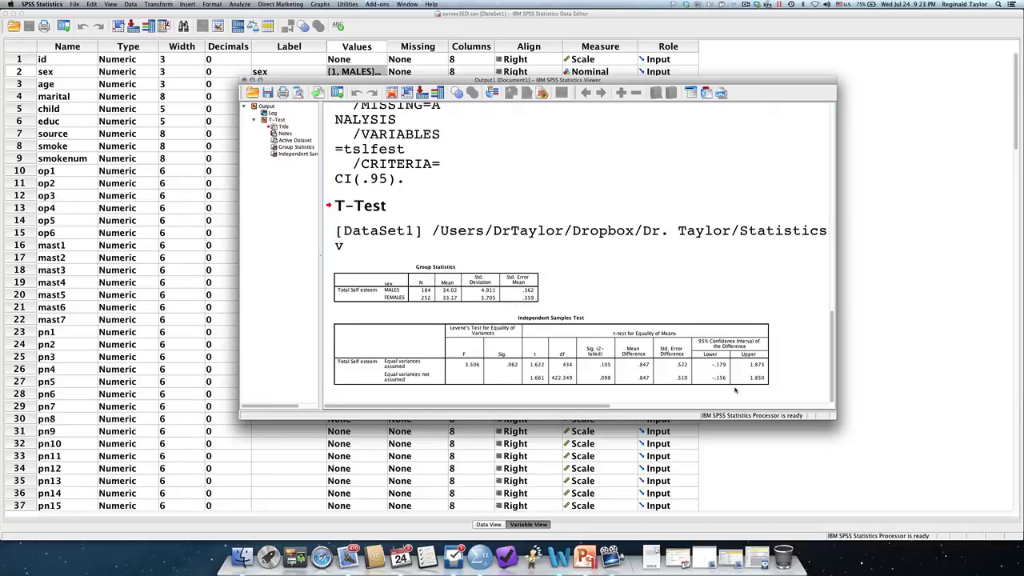